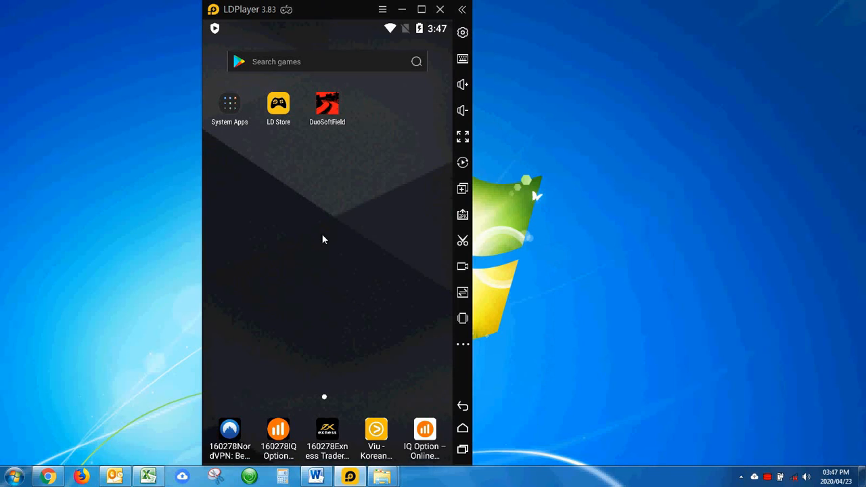
Launch DuoSoftField, accept the prefilled user name, and open the tasks of the current job levelling 1.
click(328, 108)
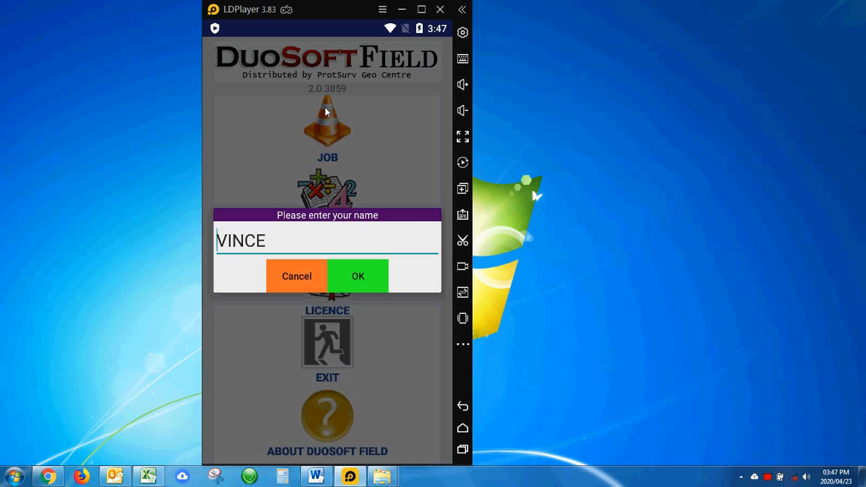
click(354, 284)
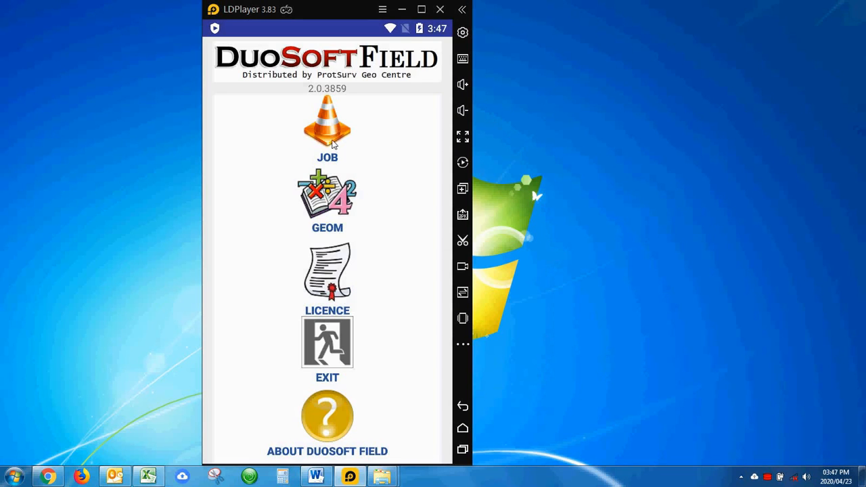
click(332, 130)
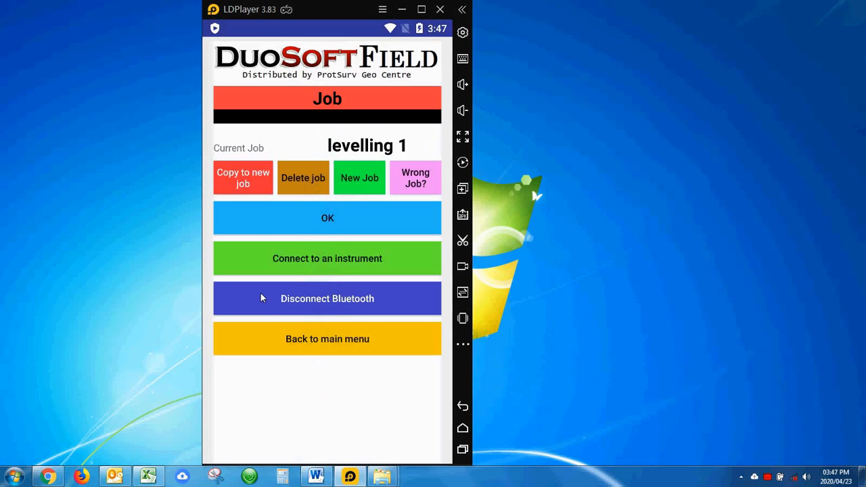
click(328, 219)
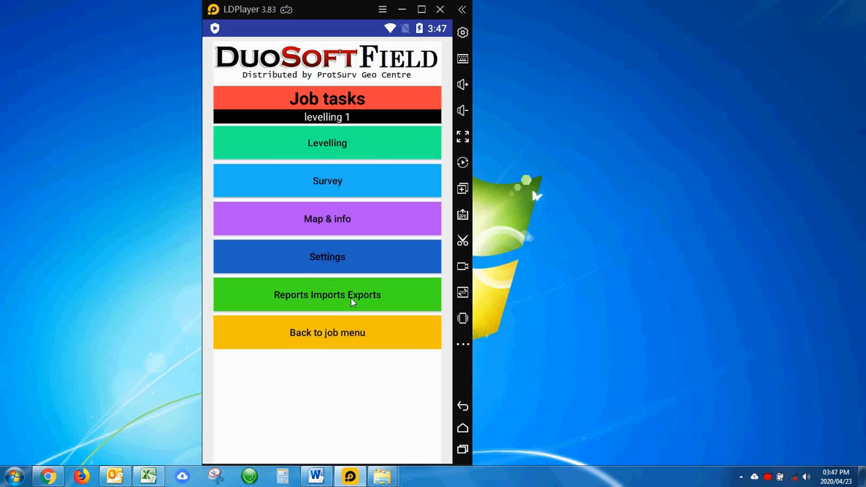
Start a CSV export of a levelling report and select the report dated 23 April 2020, 12:54:40.
click(330, 295)
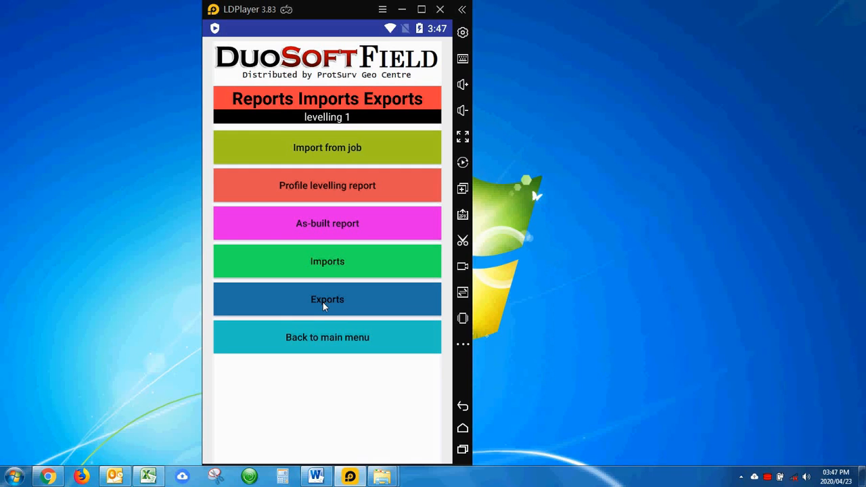
click(324, 307)
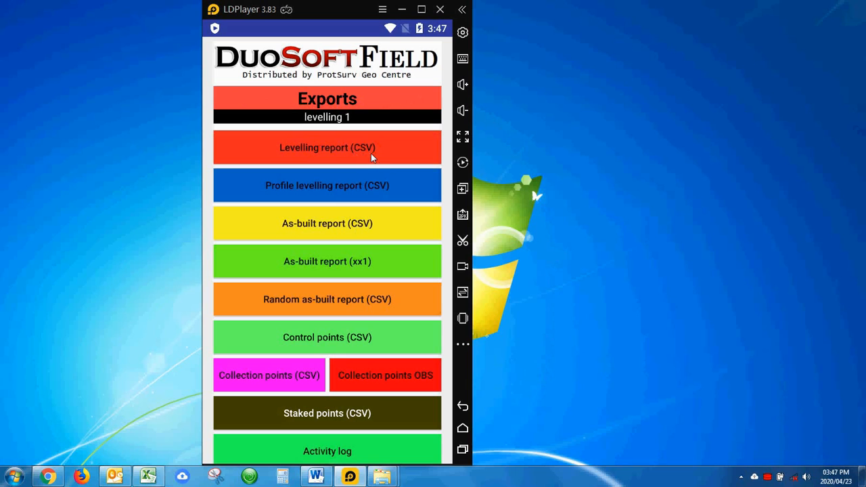
click(313, 153)
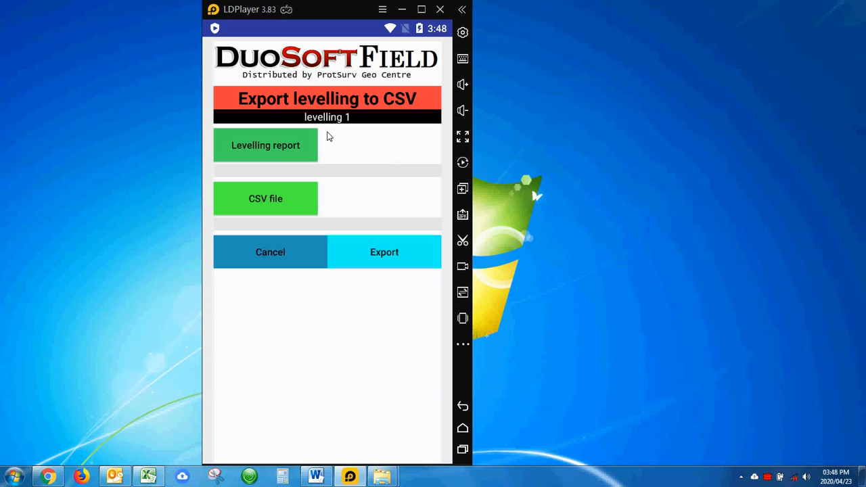
click(276, 152)
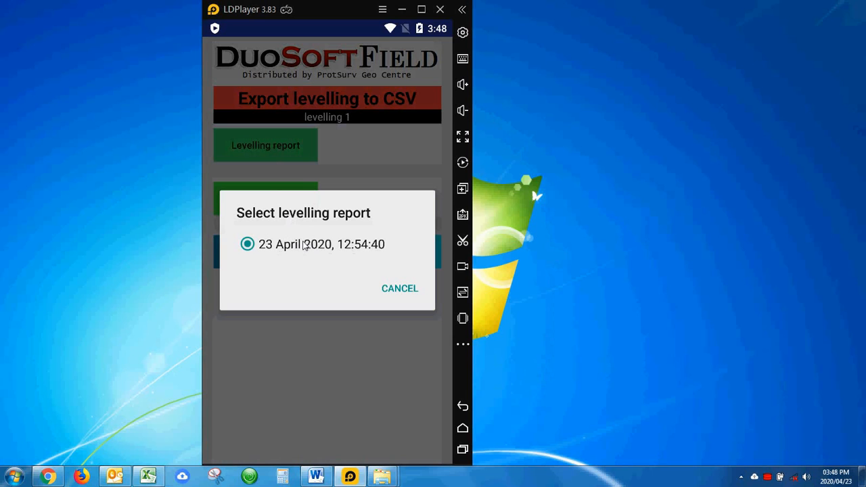
click(302, 247)
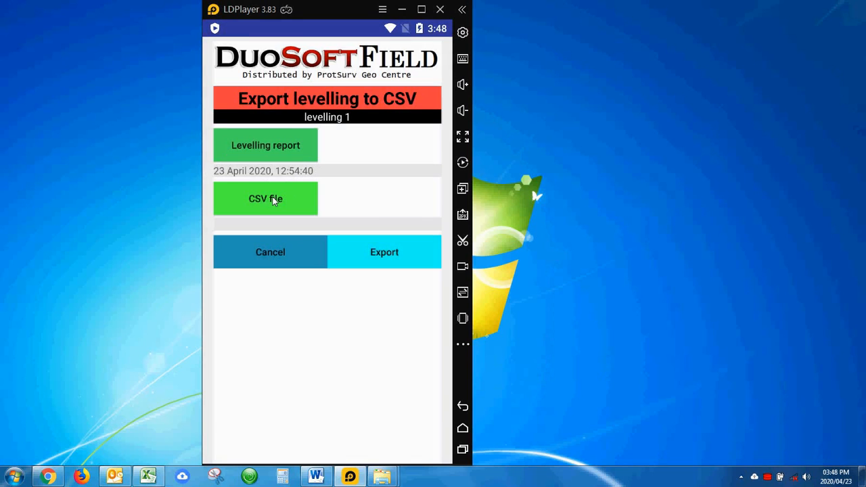
Name the CSV file LevellingR1 in the levelling 1 job folder and export the levelling report.
click(274, 200)
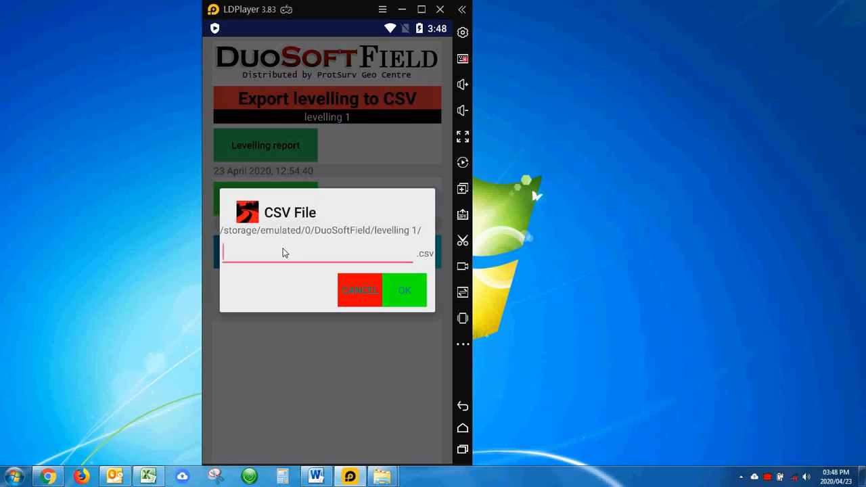
text(LevellingR)
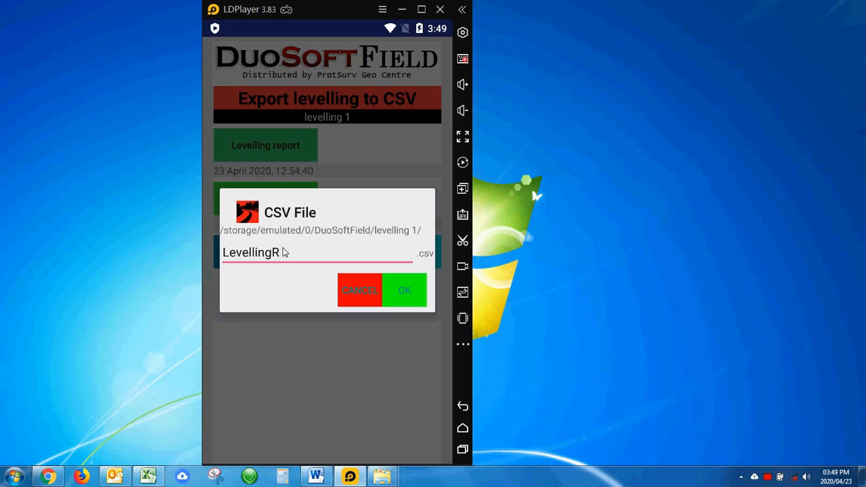
key(BackSpace)
text(1)
click(405, 291)
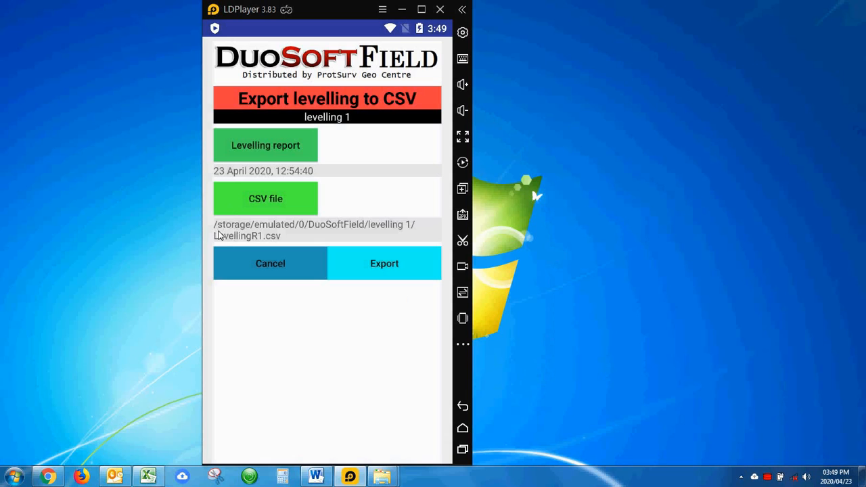
click(377, 267)
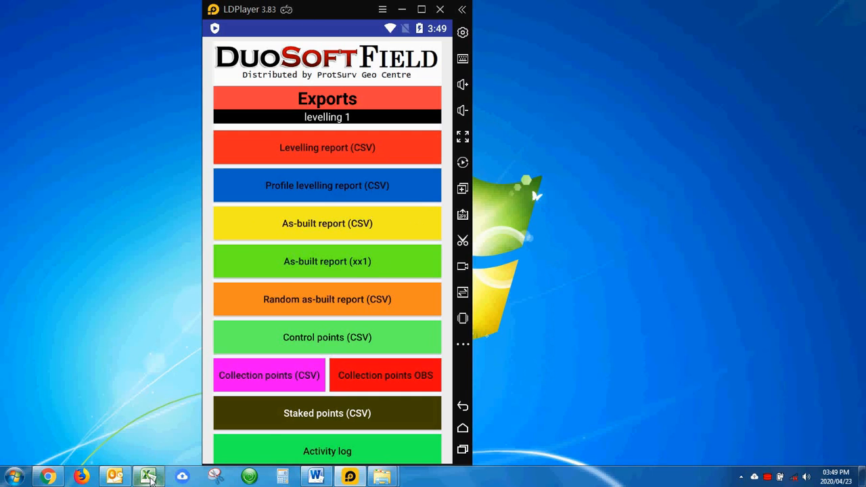
Switch to Excel and examine the change points from CP2 to CP9 in Levelling1.csv.
click(148, 477)
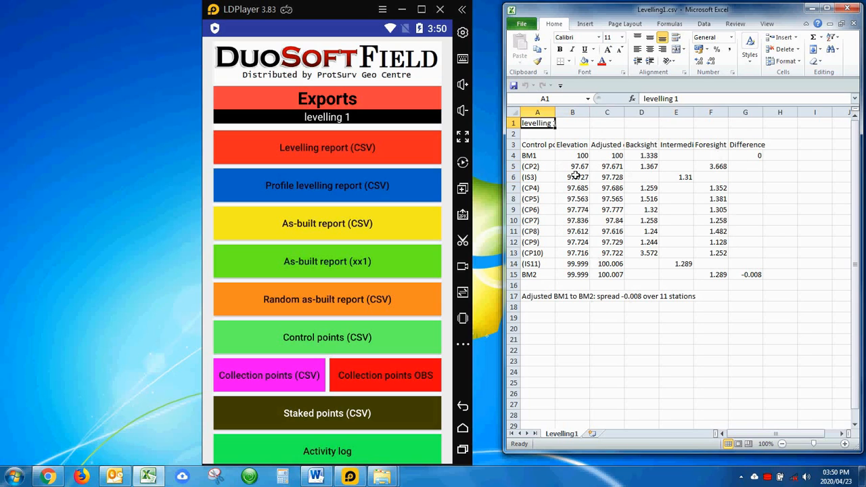
click(533, 167)
click(534, 188)
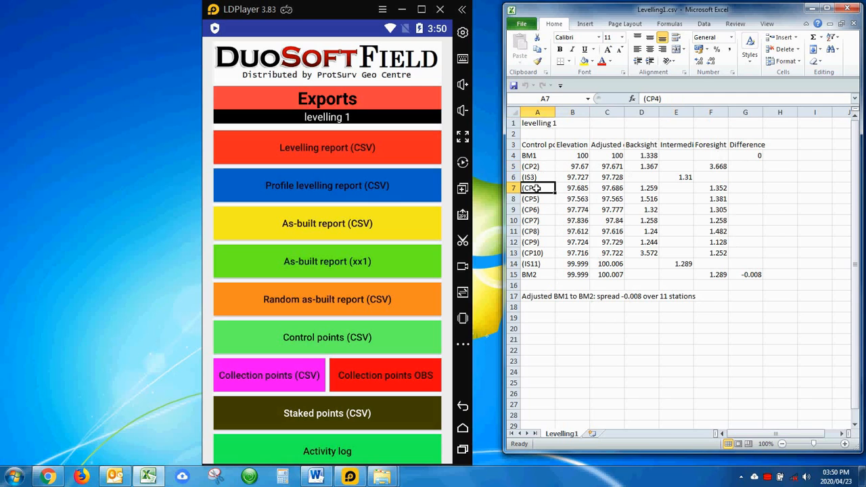
click(536, 199)
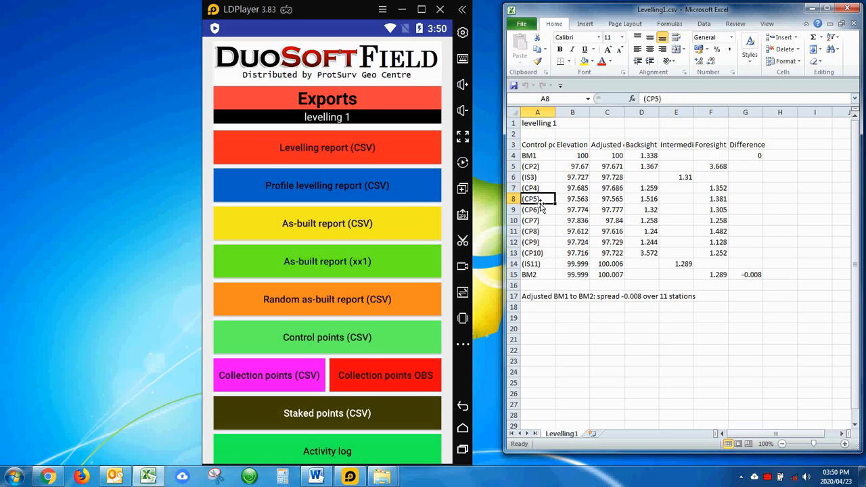
click(536, 210)
click(537, 221)
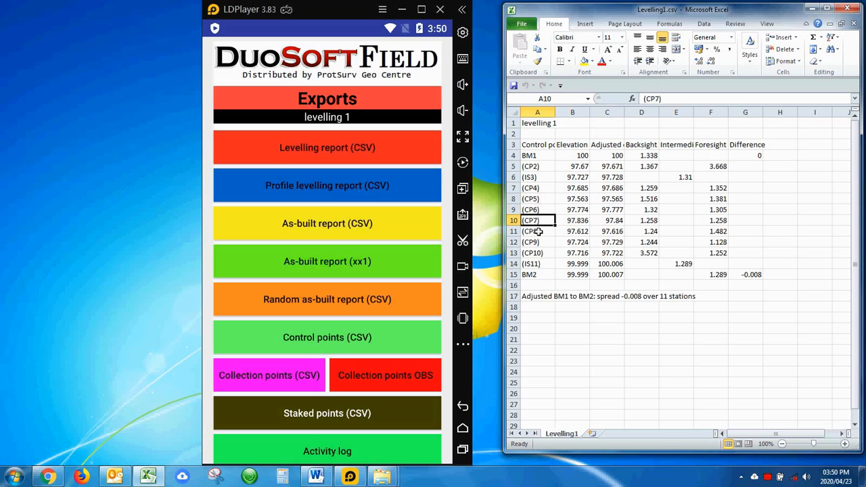
click(537, 232)
click(535, 244)
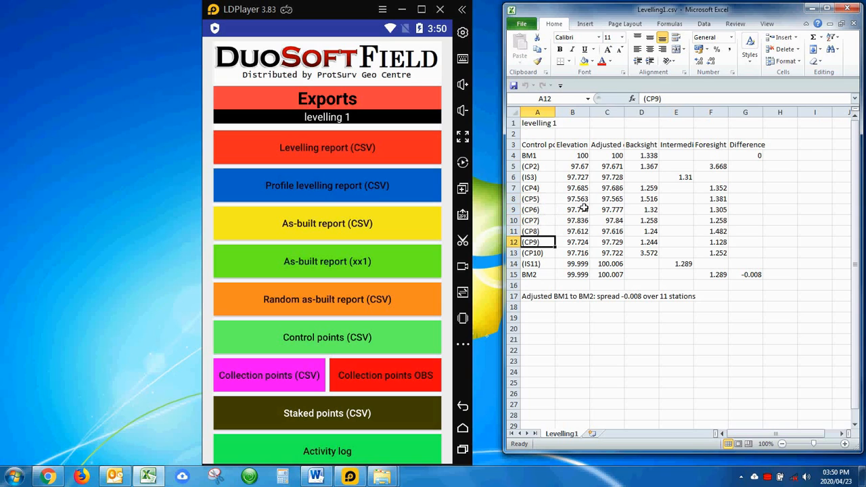
Examine the adjusted elevations of the change points from CP2 to CP10.
click(614, 166)
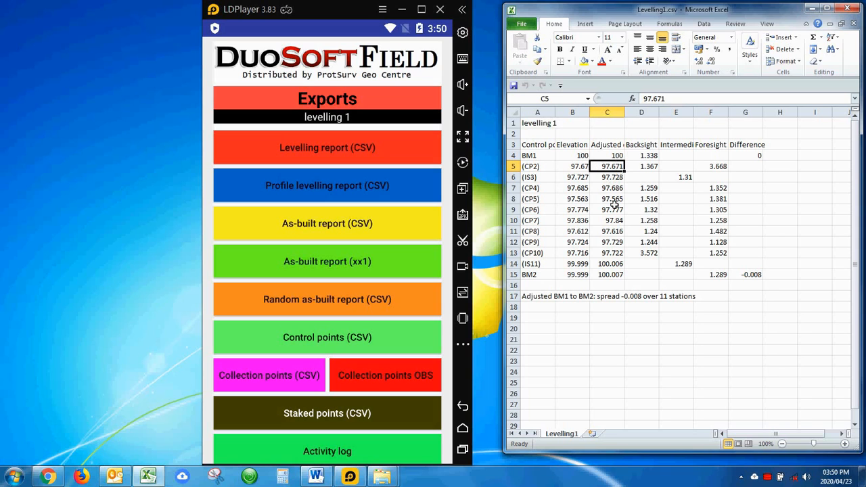
click(532, 189)
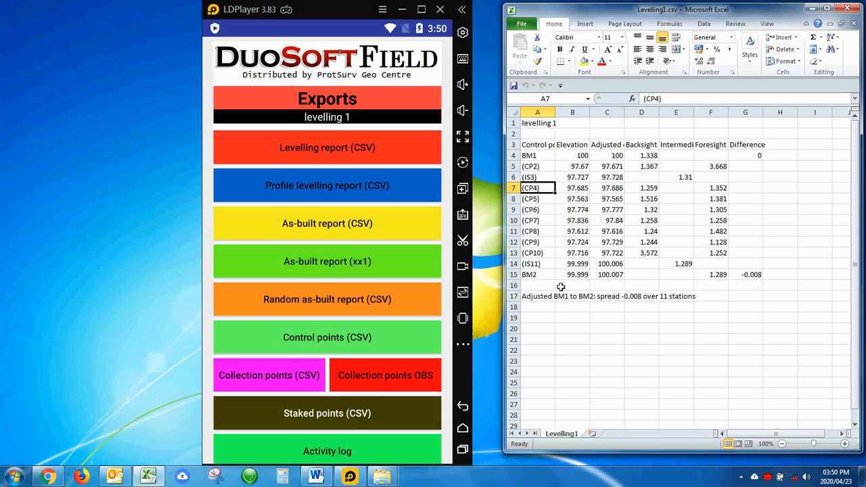
click(615, 190)
click(614, 198)
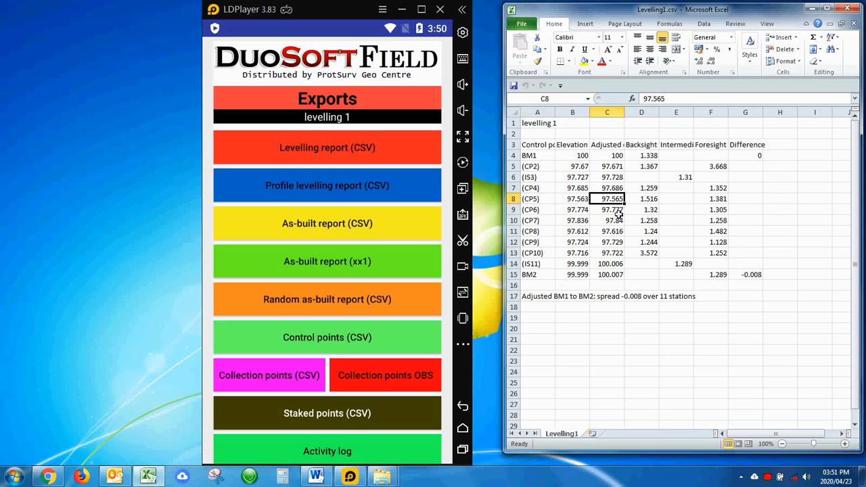
click(616, 212)
click(617, 221)
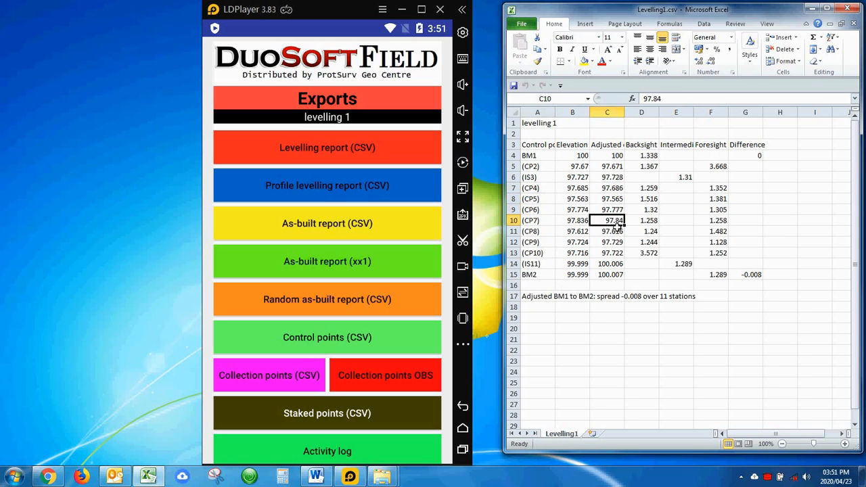
click(612, 232)
click(612, 243)
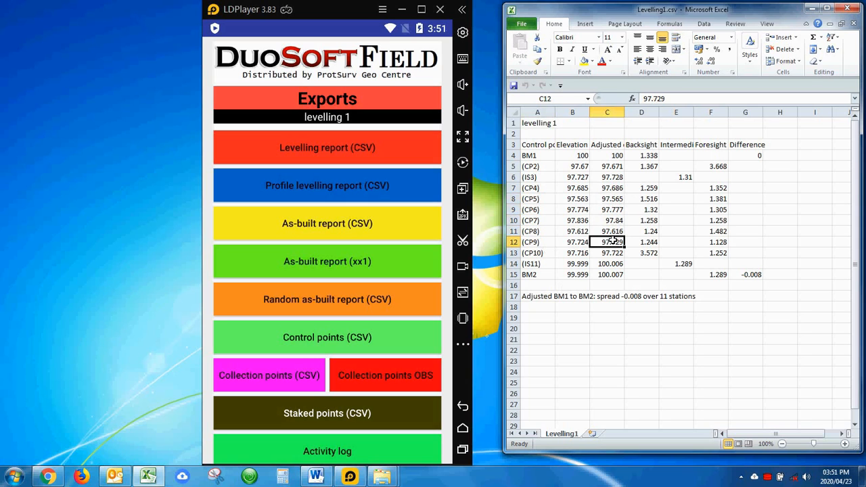
click(612, 253)
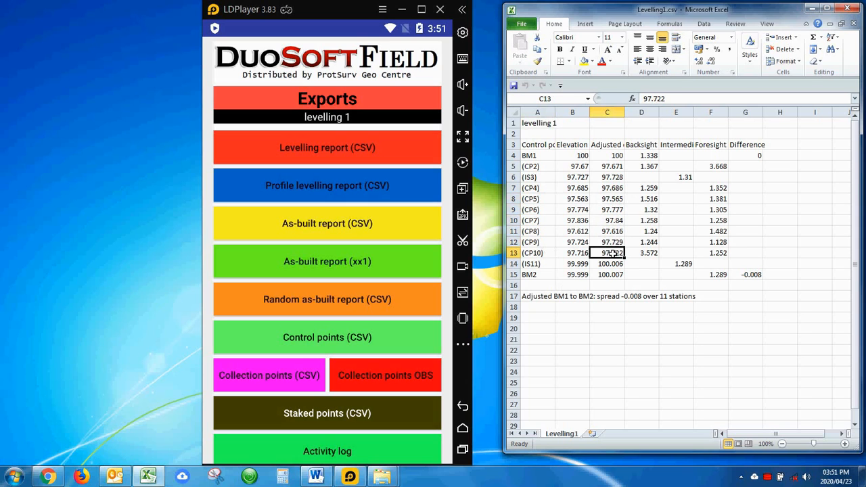